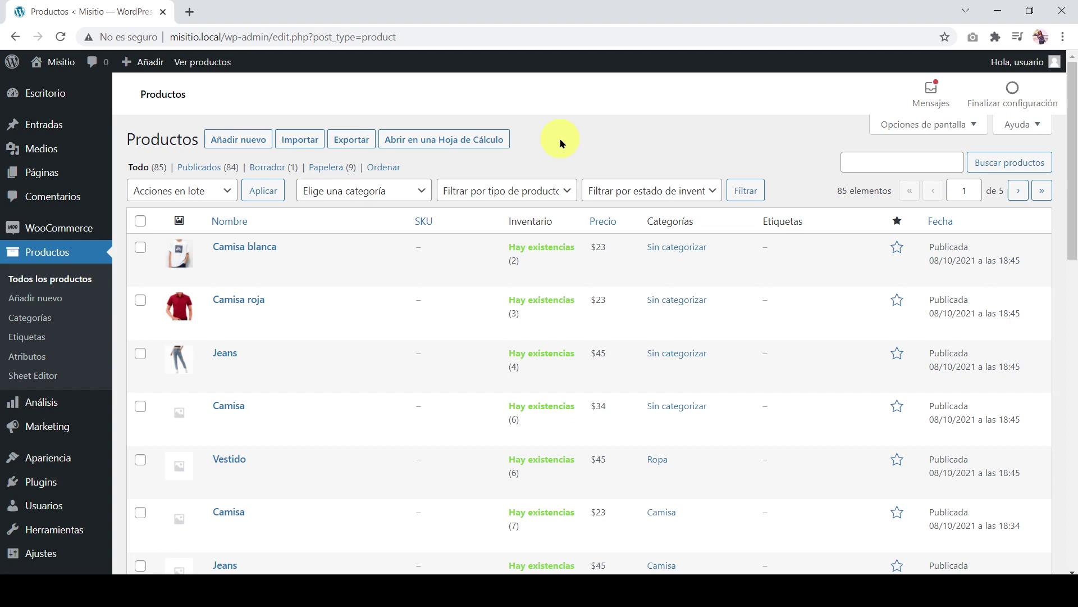
Open the products in the spreadsheet editor and search with an advanced filter for those whose Imagen Destacada equals an empty value.
click(471, 141)
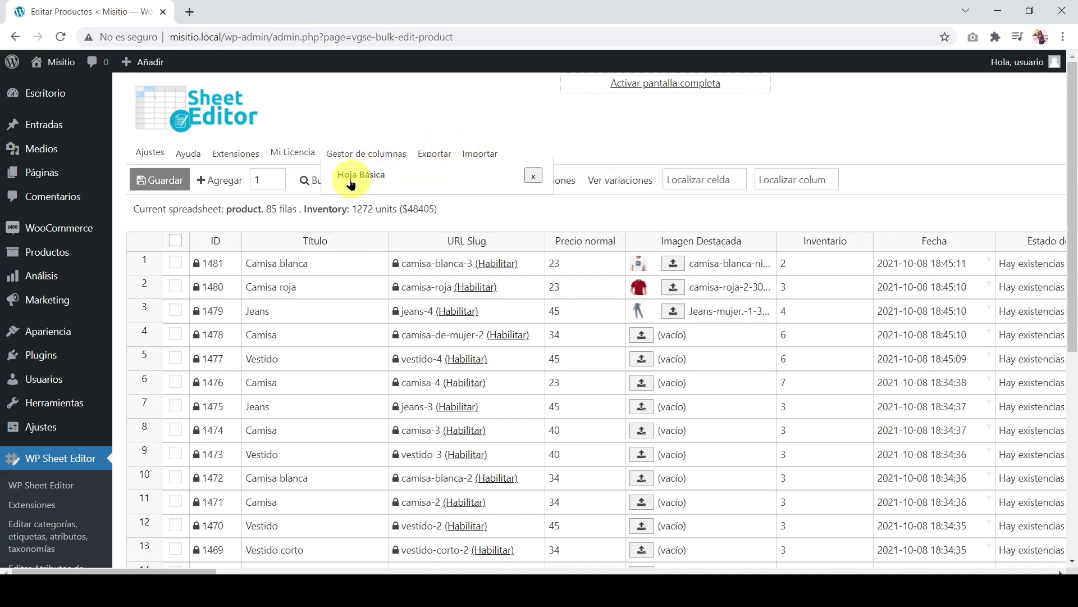
click(317, 182)
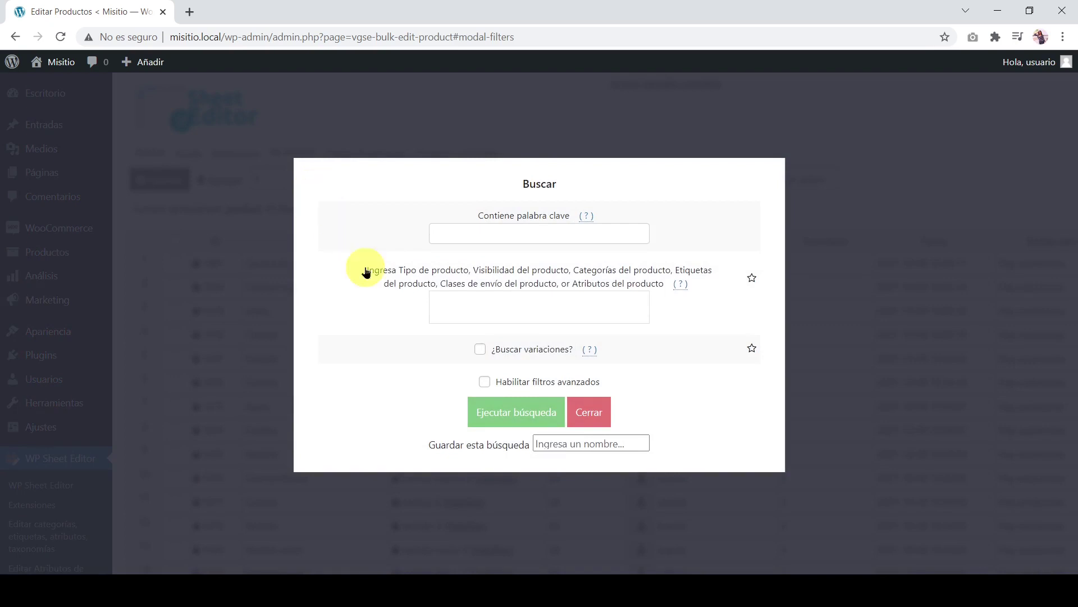
click(483, 381)
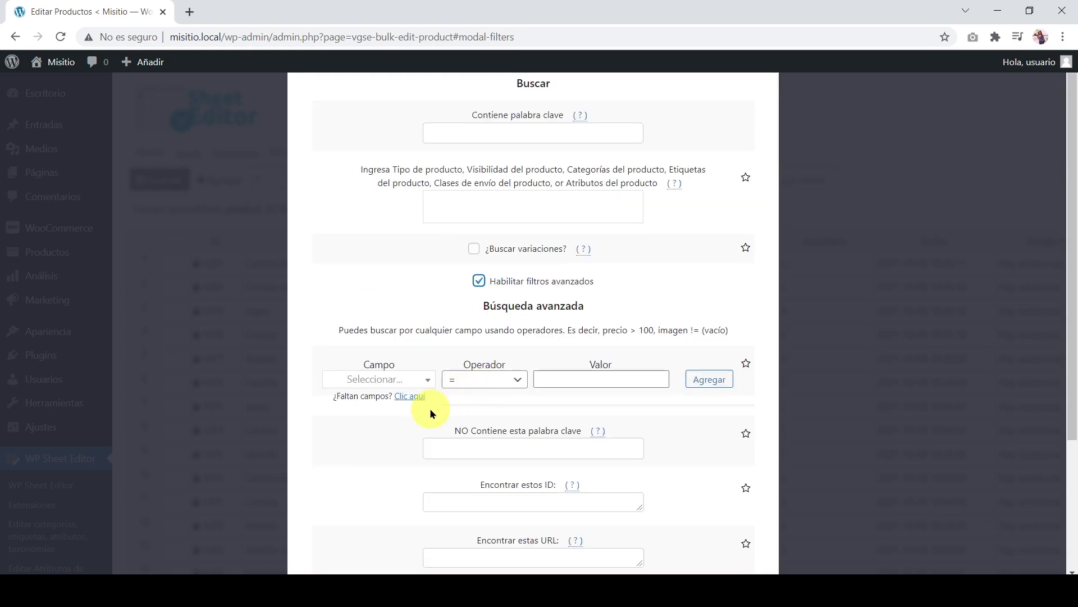
click(426, 380)
text(Ima)
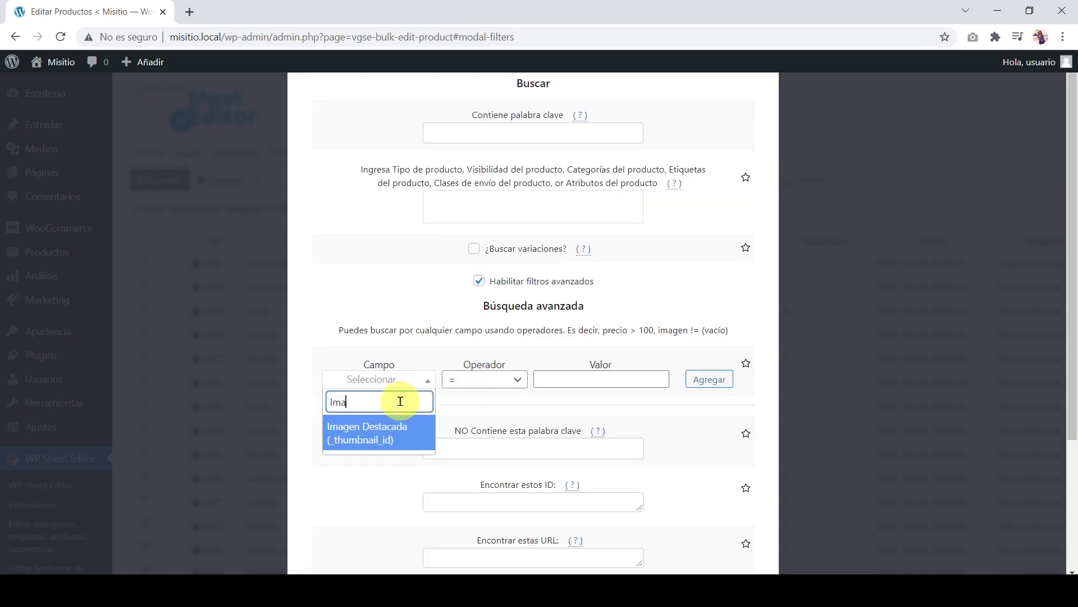
click(404, 433)
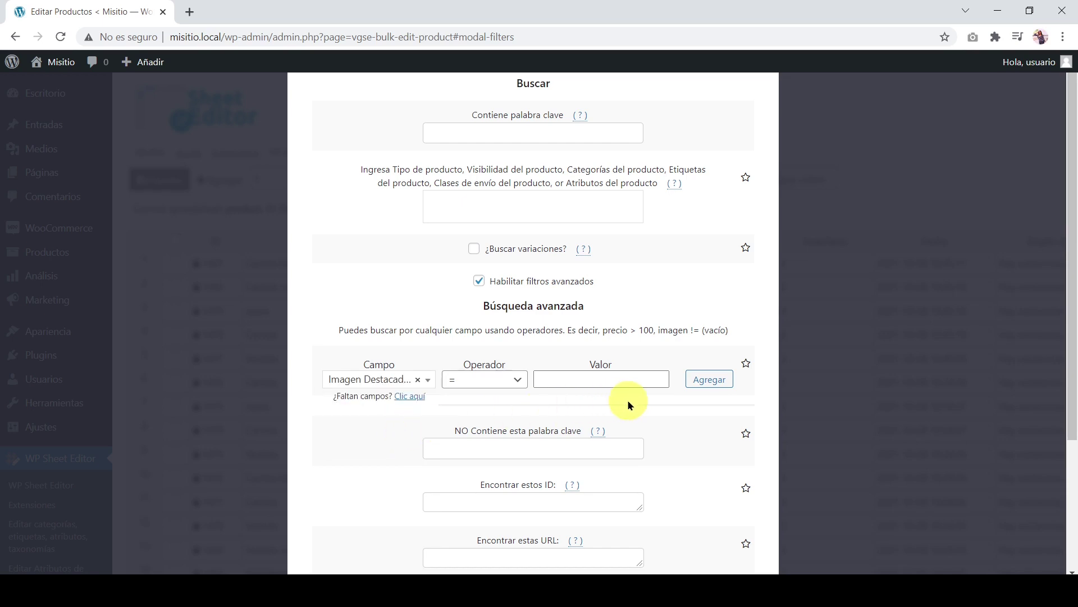
scroll(628, 399, down, 3)
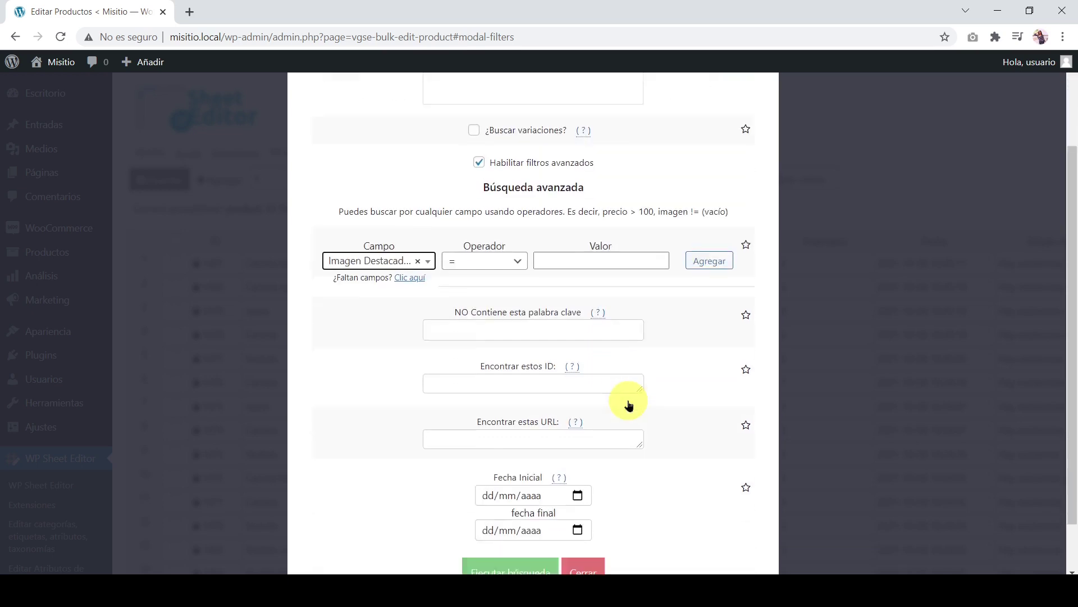
click(515, 510)
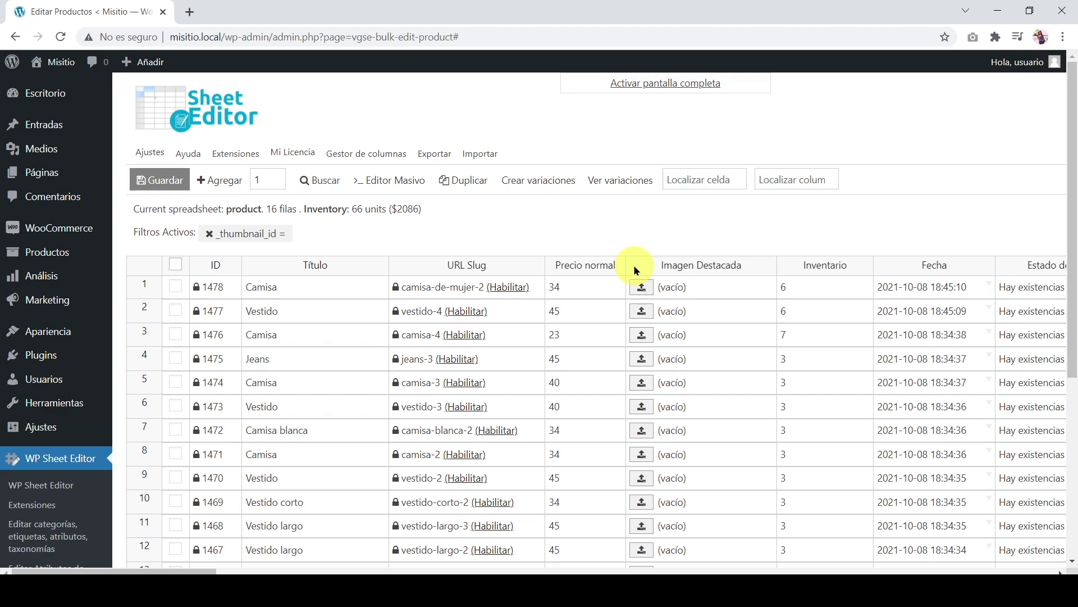
Set the featured image of product 1478 to the red Nike T-shirt picture from the media library.
click(641, 287)
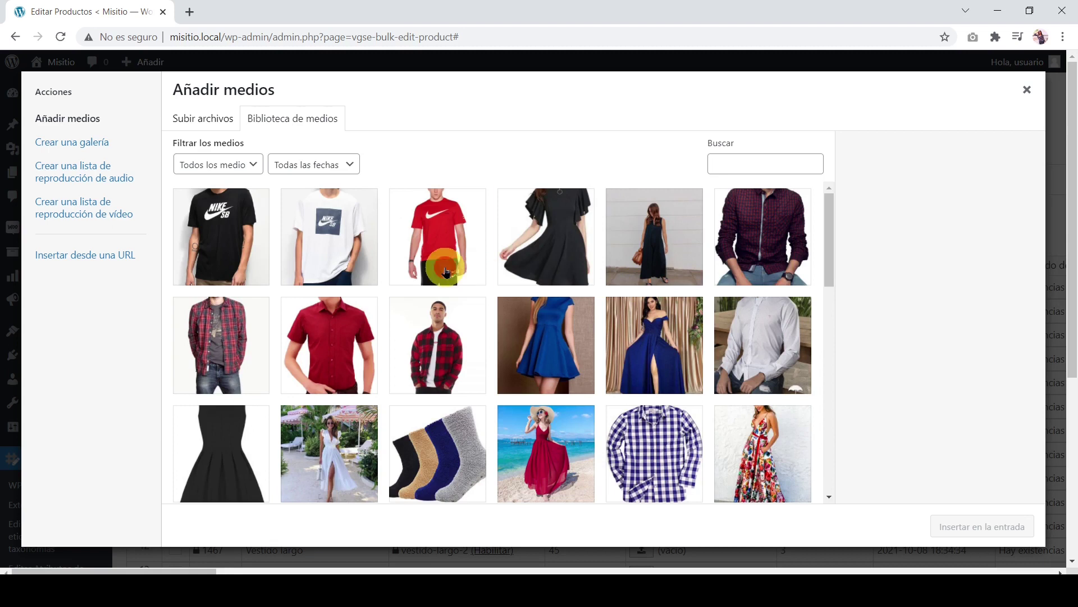
click(447, 272)
click(953, 523)
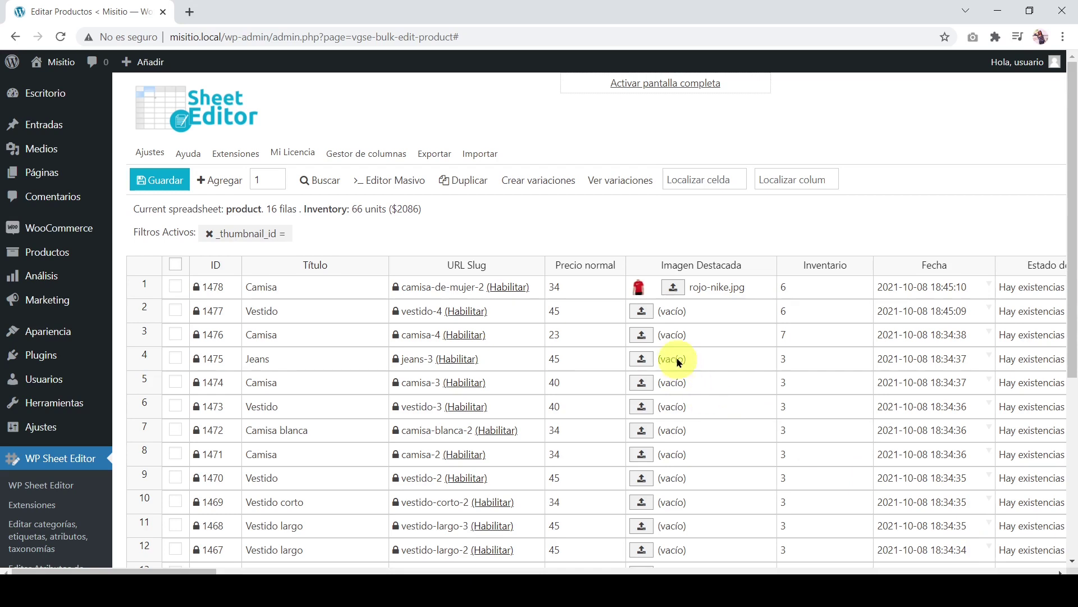
Paste image URLs into the Imagen Destacada cells of rows 2 to 11, starting with vestido-corto.jpg for product 1477, and save the changes.
click(673, 313)
text(http://misitio.local/wp-content/uploads/2021/08/vestido-corto.jpg?wpId=1065)
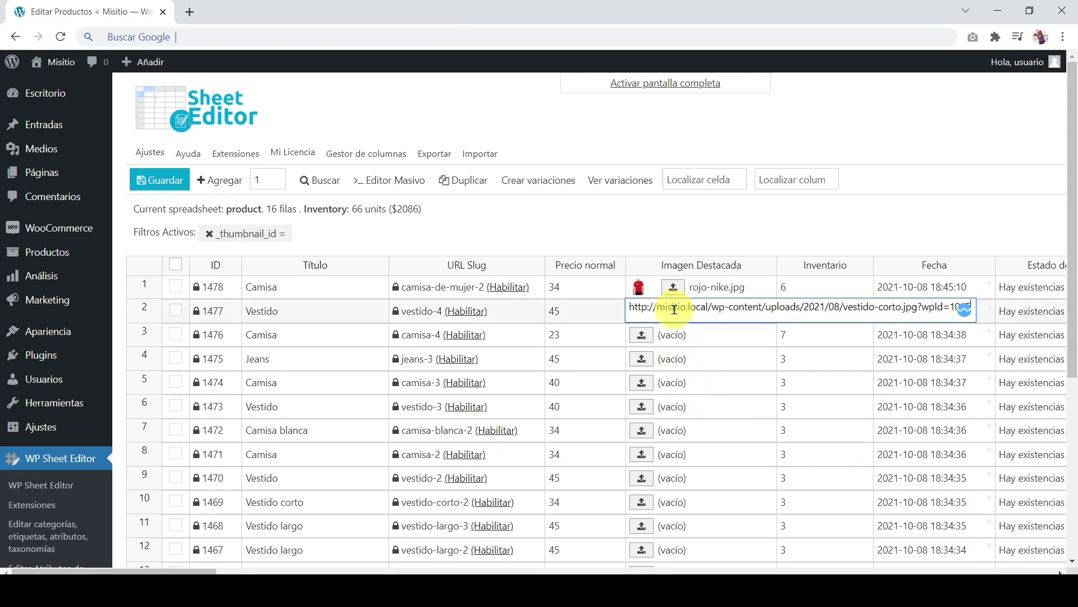
click(680, 340)
key(ctrl+v)
click(756, 527)
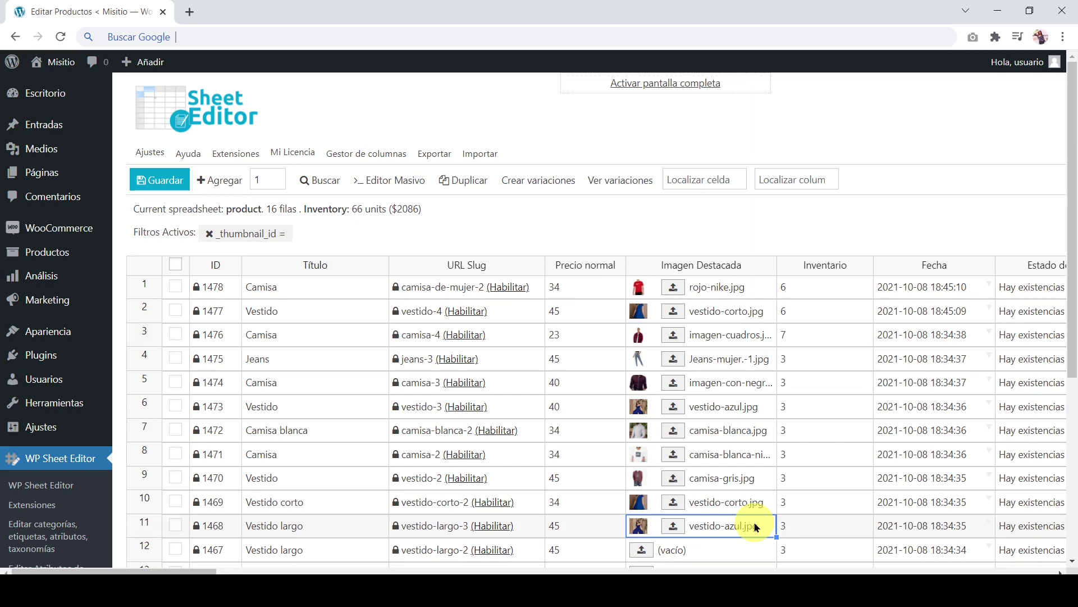
click(167, 175)
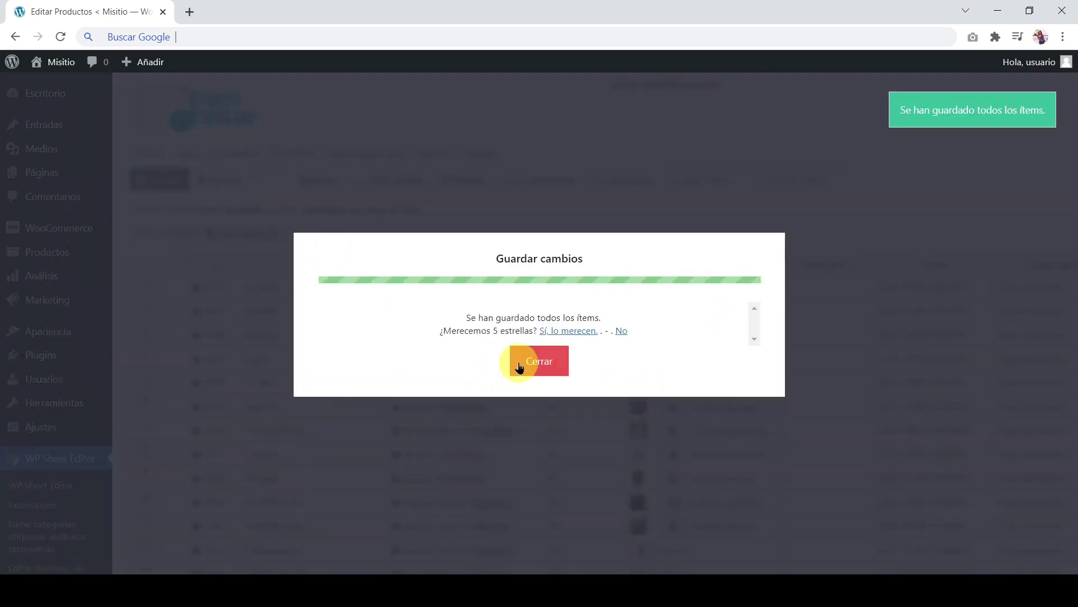
click(519, 367)
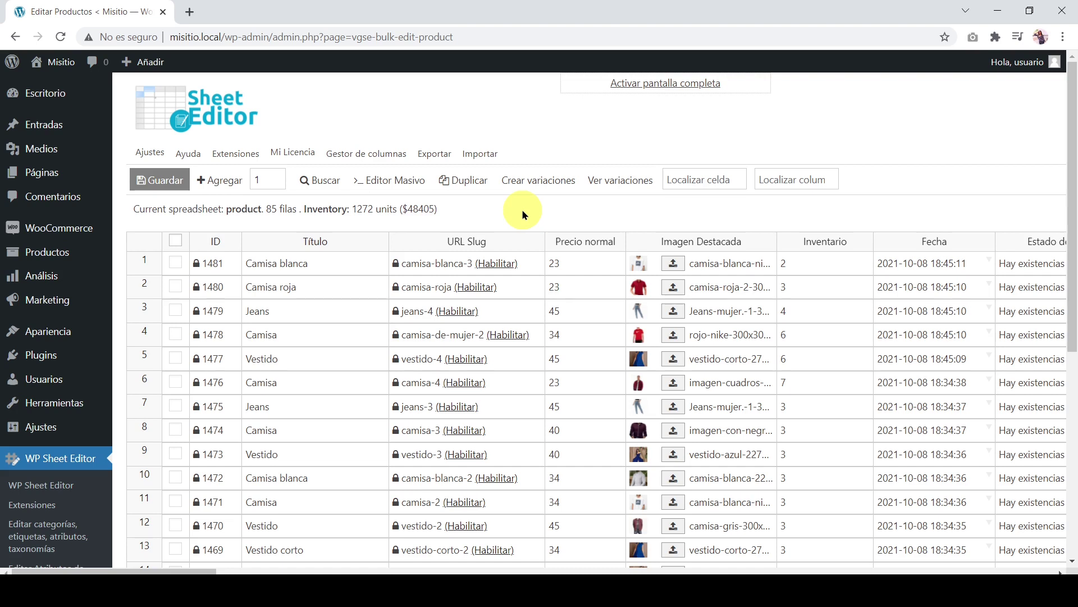
Search for products containing the keyword Camisa, with an advanced filter for an empty Imagen Destacada.
click(303, 179)
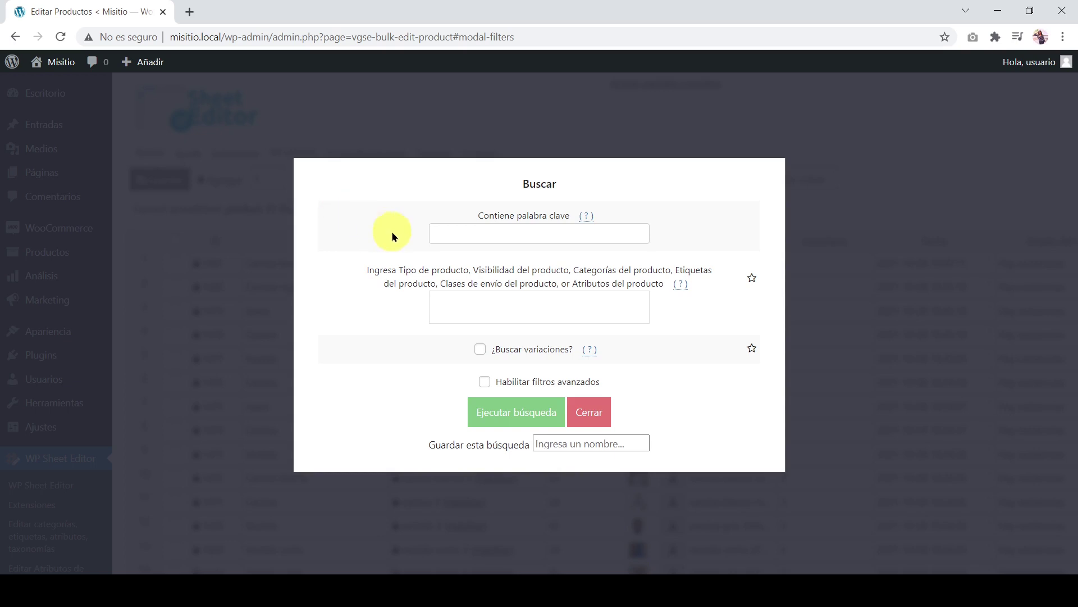
click(440, 237)
text(Camisa)
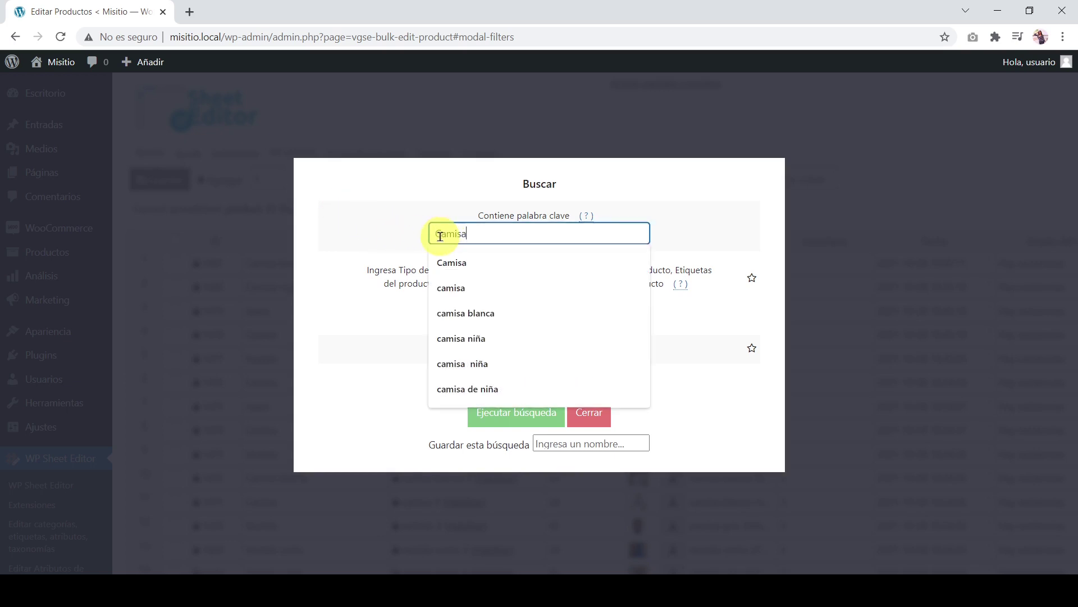
click(413, 252)
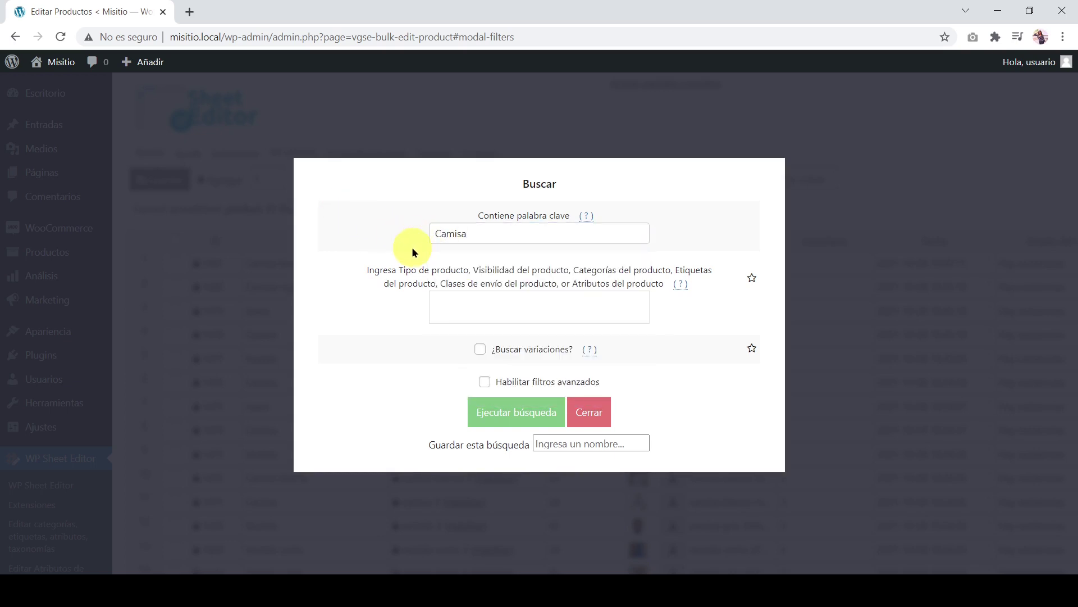
click(484, 381)
click(422, 382)
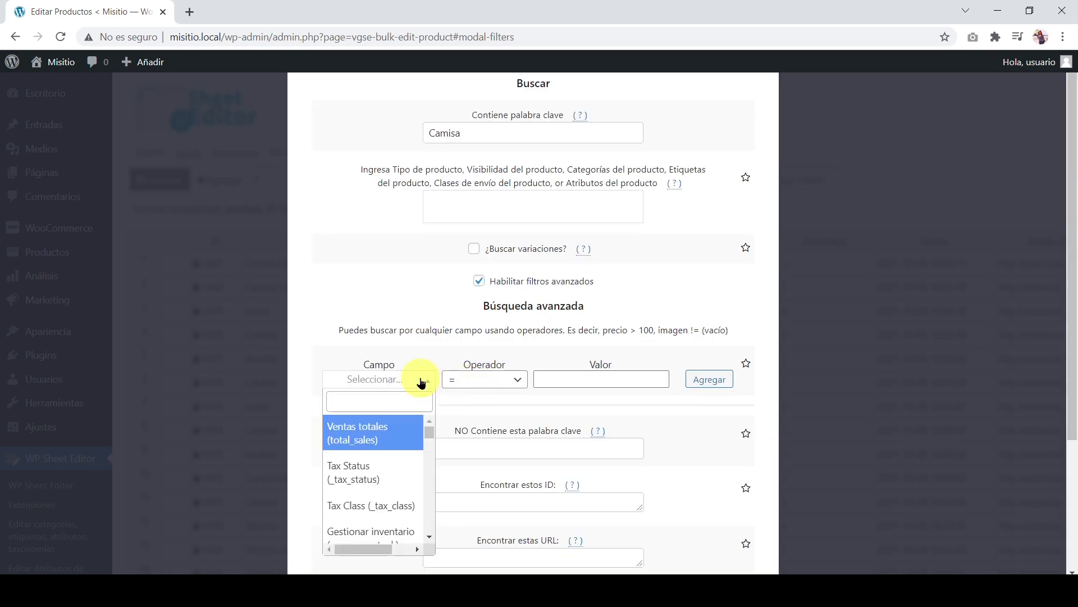
text(Imag)
click(408, 435)
scroll(667, 409, down, 3)
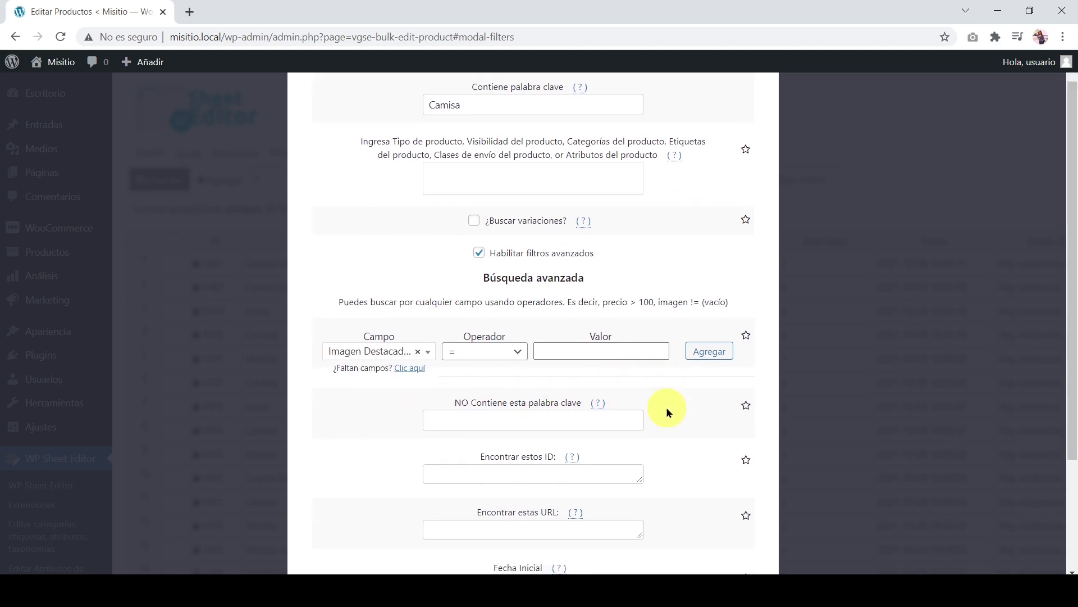
click(532, 512)
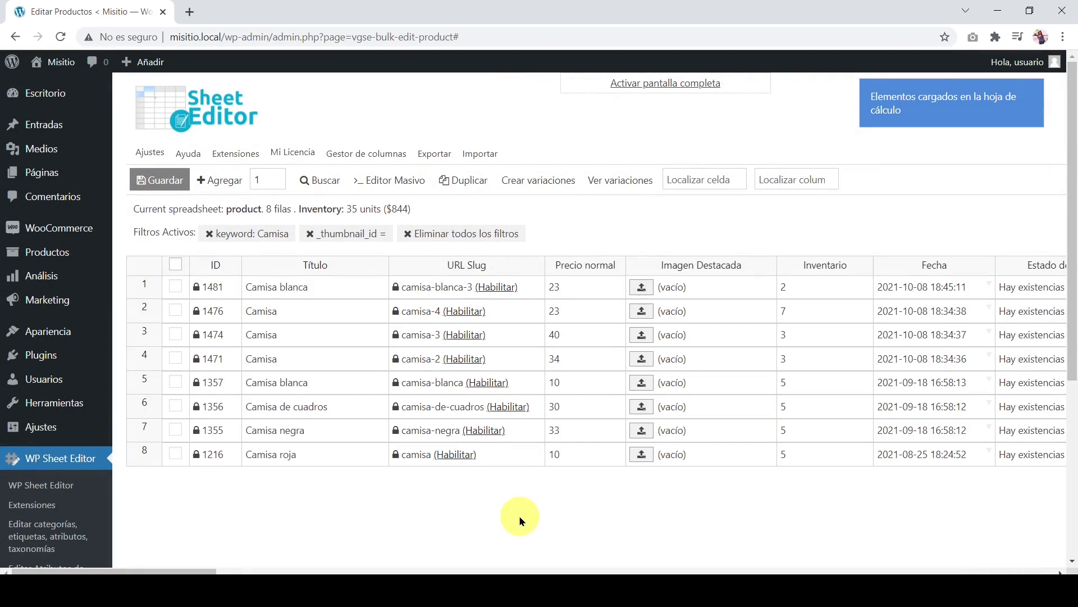
Set up a bulk edit of the Imagen Destacada field for all rows of the current search.
click(403, 180)
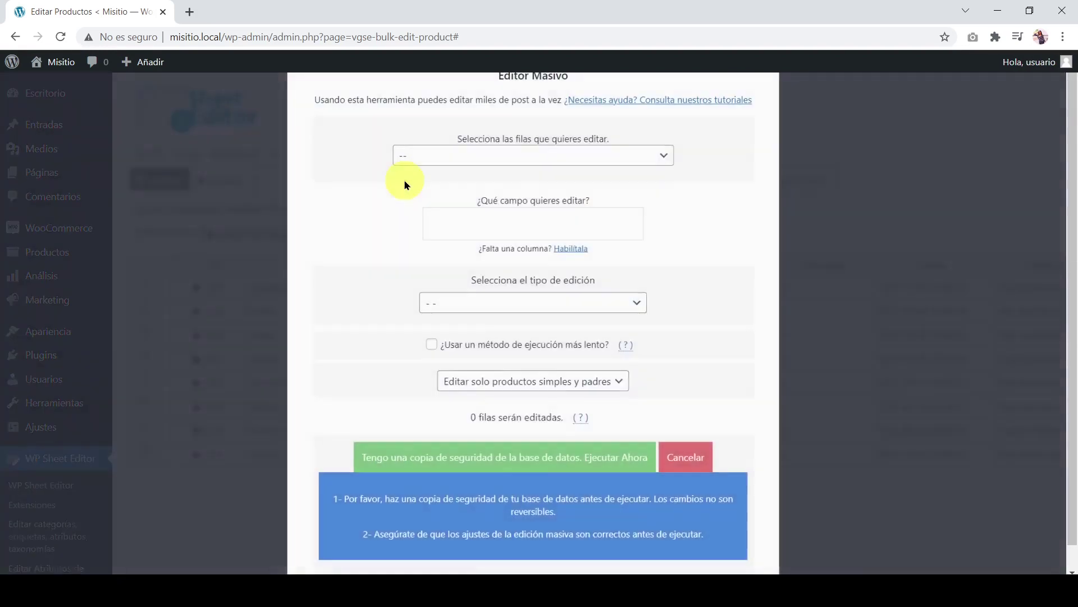
click(658, 162)
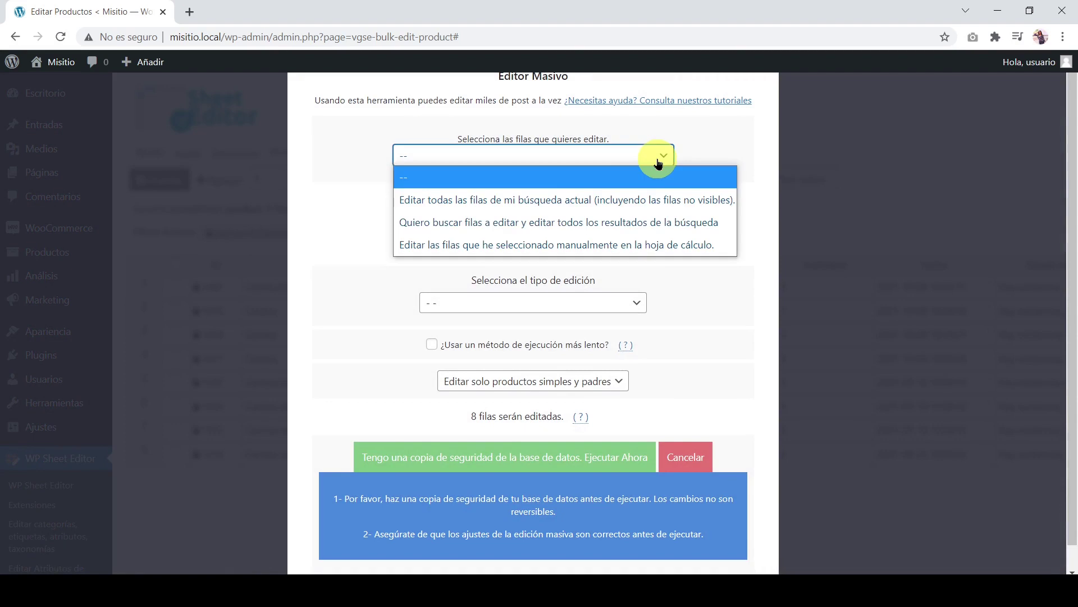
click(637, 198)
click(601, 207)
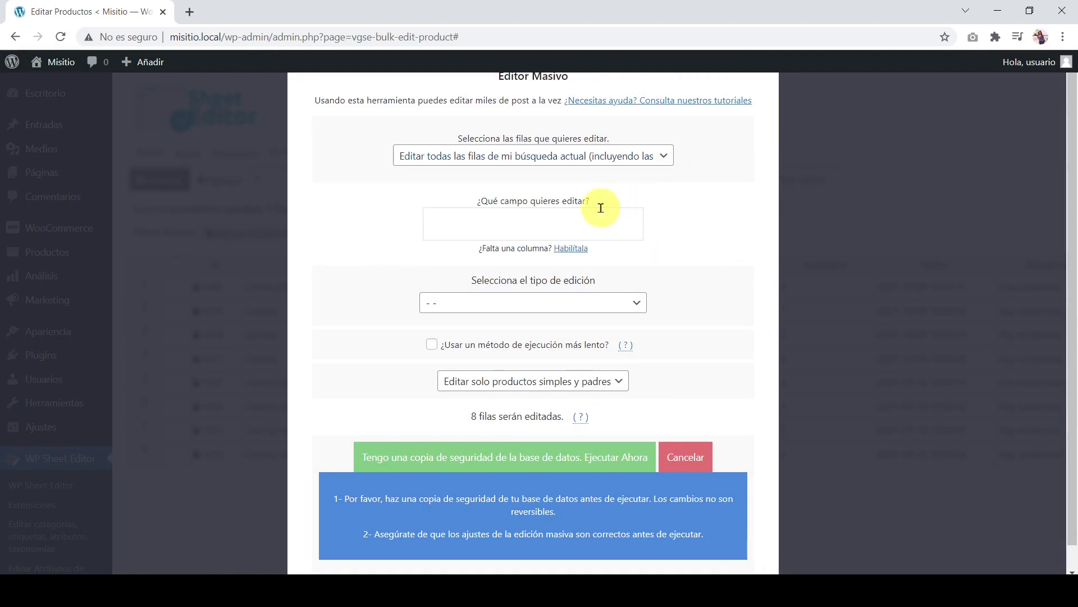
text(Ima)
click(596, 250)
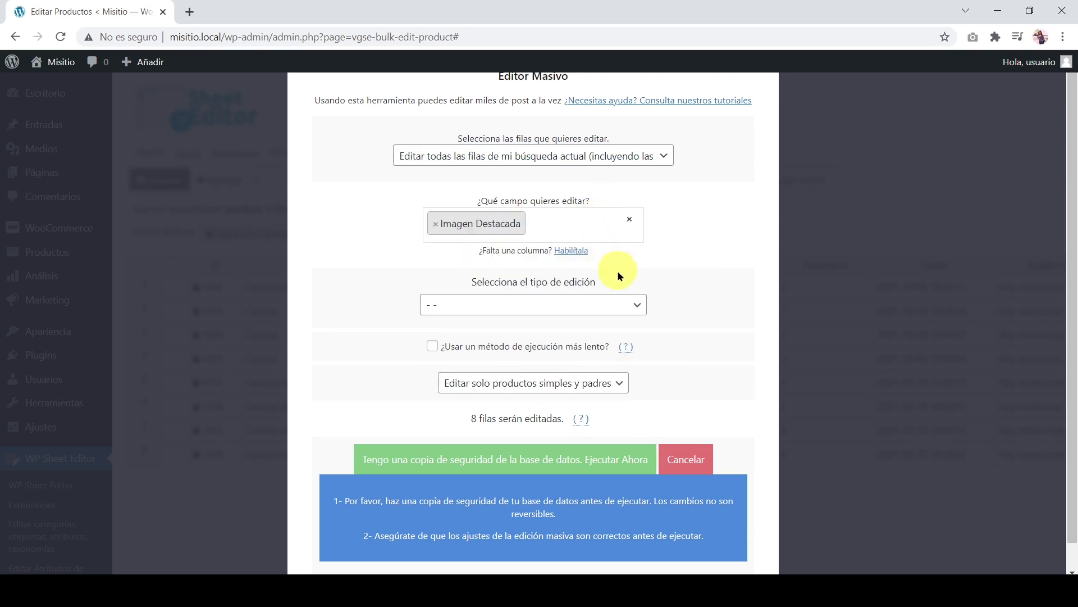
Choose Establecer valor as the edit type, using the white Nike SB T-shirt picture from the media library.
click(637, 305)
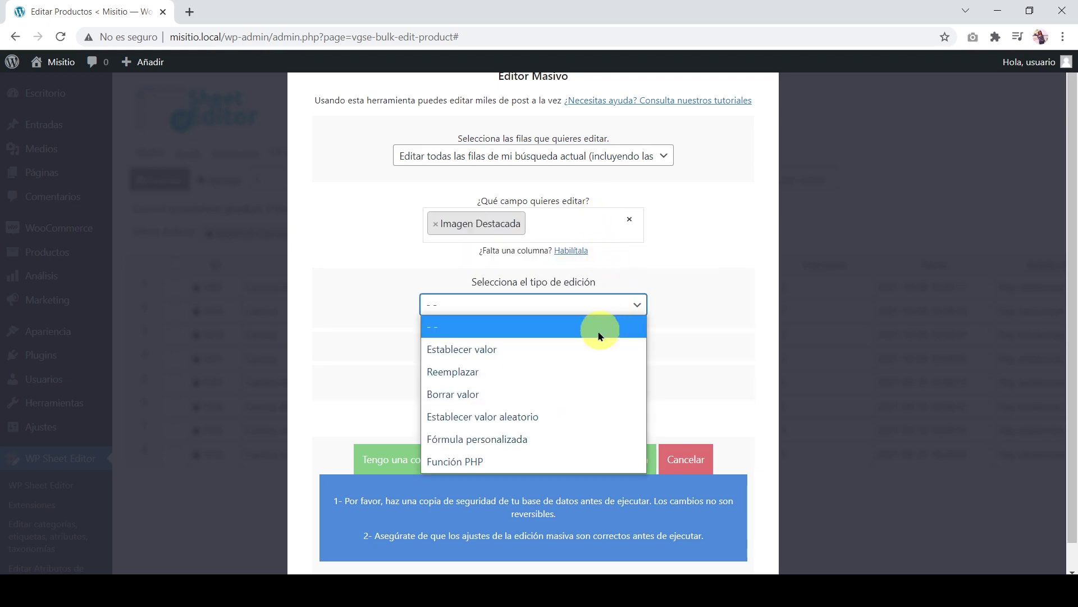
click(572, 351)
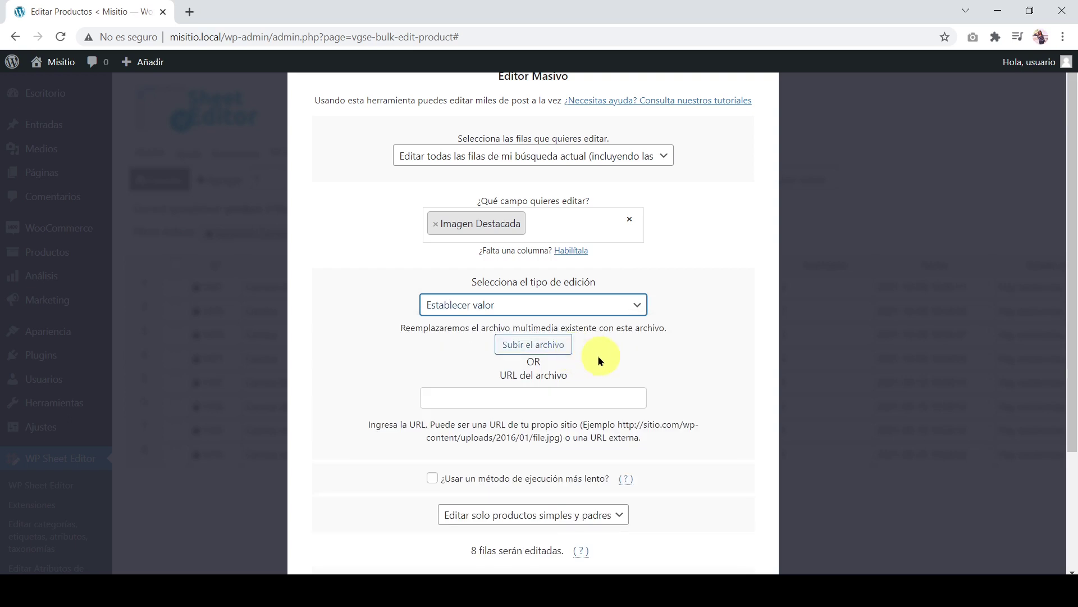
click(544, 353)
click(332, 241)
click(972, 538)
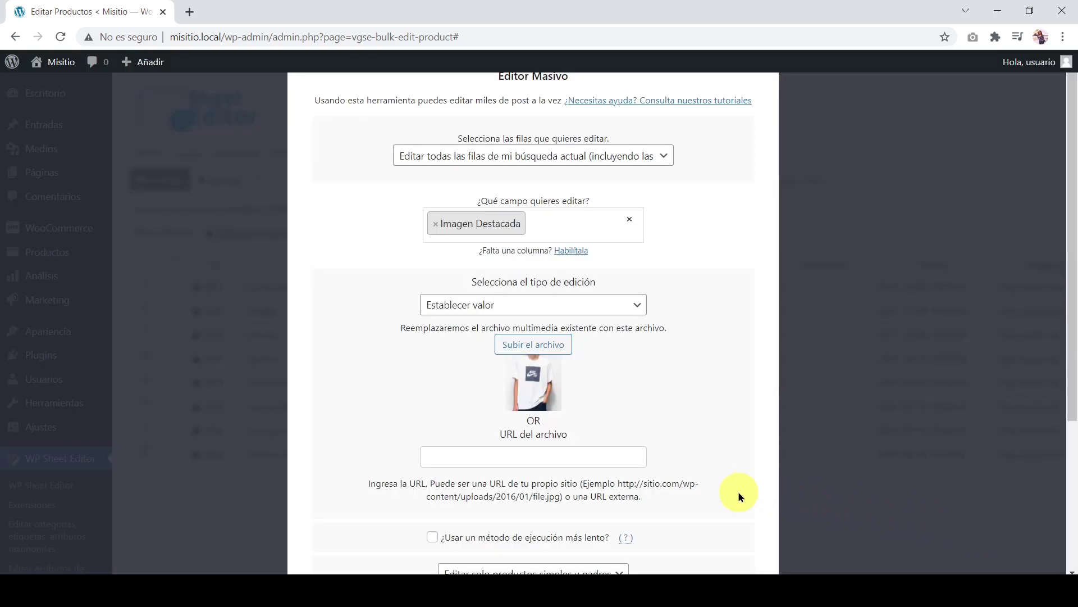
Run the bulk edit on the filtered Camisa products and close its window.
scroll(738, 491, down, 4)
click(628, 444)
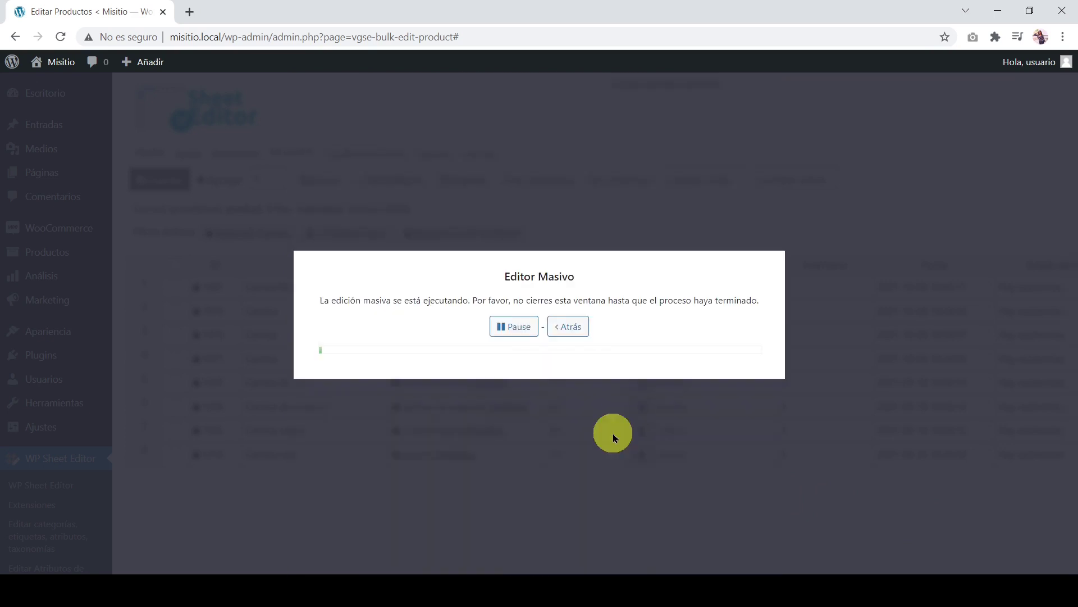
click(542, 382)
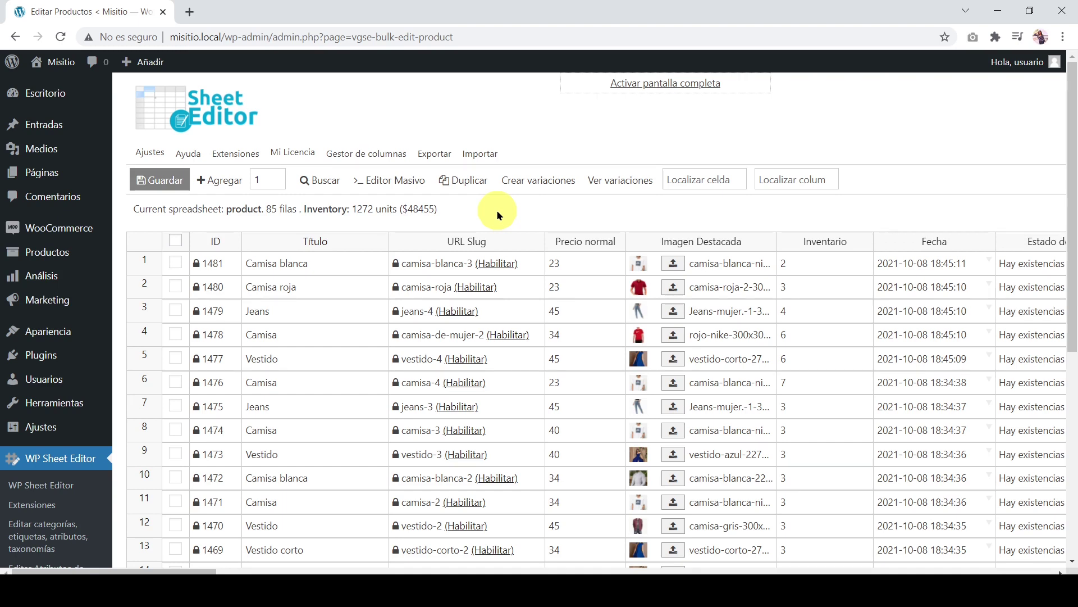
Search for products in the Ropa product category, with an advanced filter for an empty Imagen Destacada.
click(325, 188)
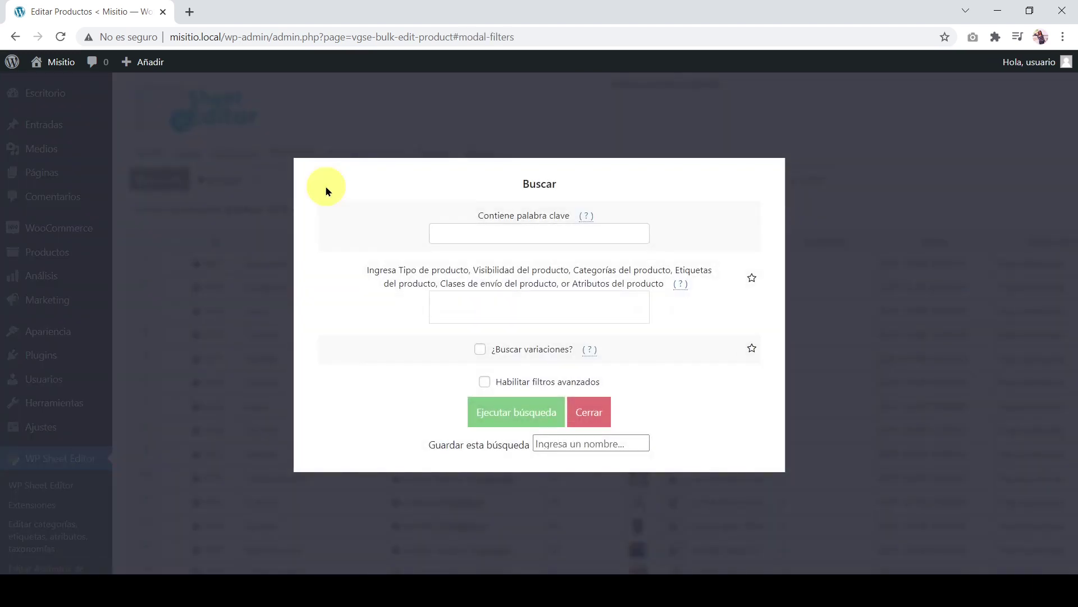
click(453, 309)
text(Ropa)
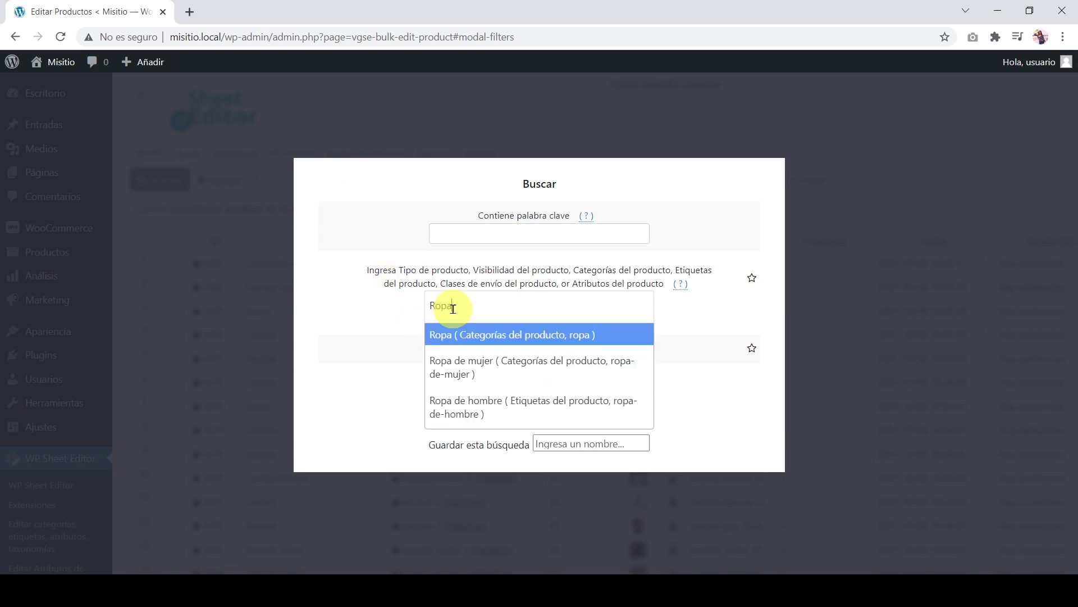
click(466, 334)
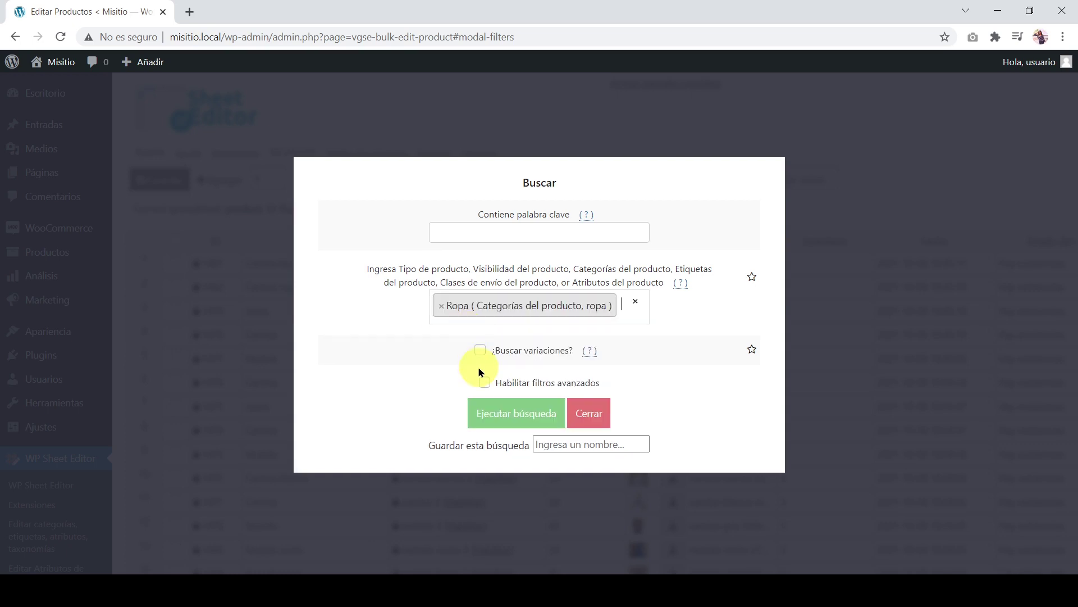
click(483, 382)
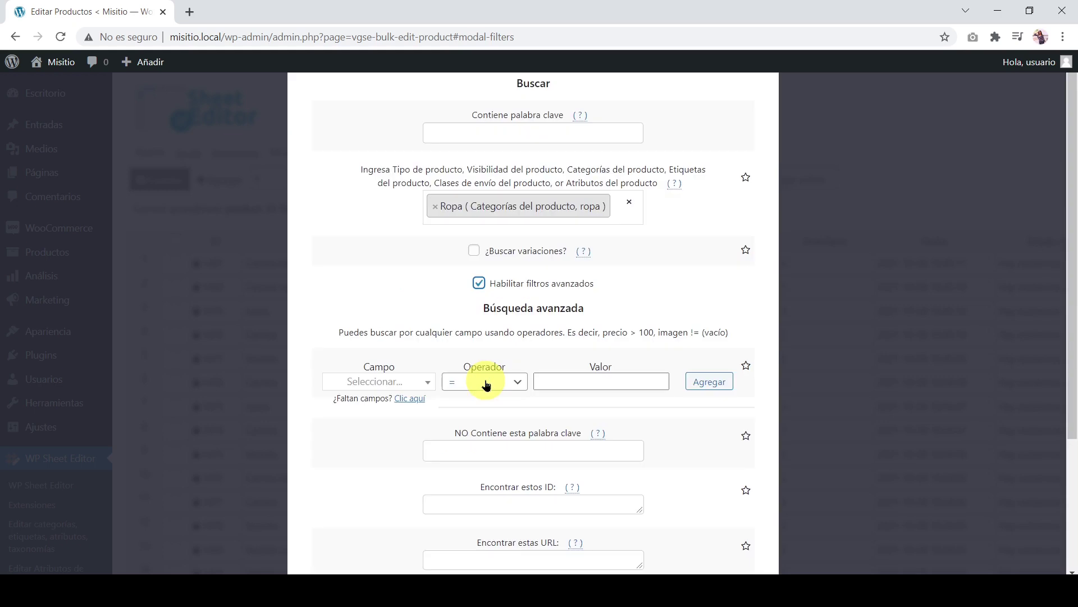
click(421, 382)
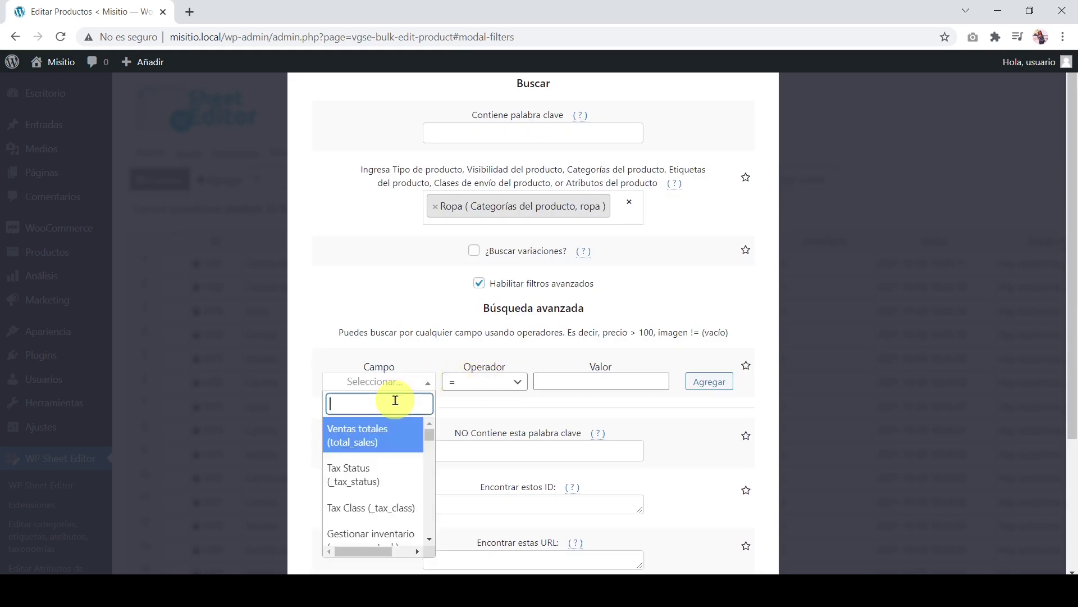
text(imag)
click(396, 432)
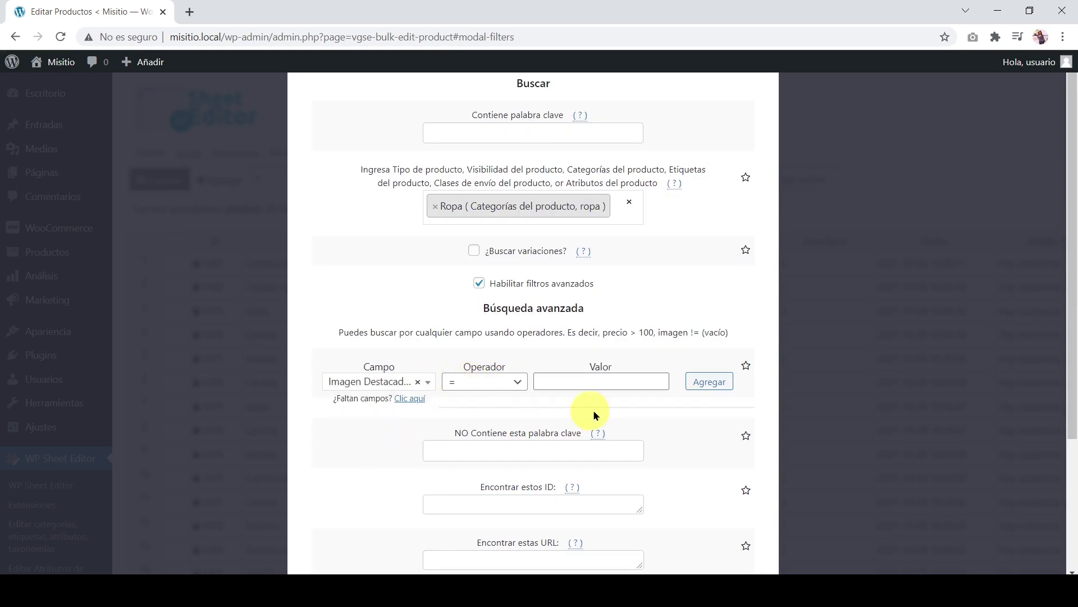
scroll(646, 422, down, 3)
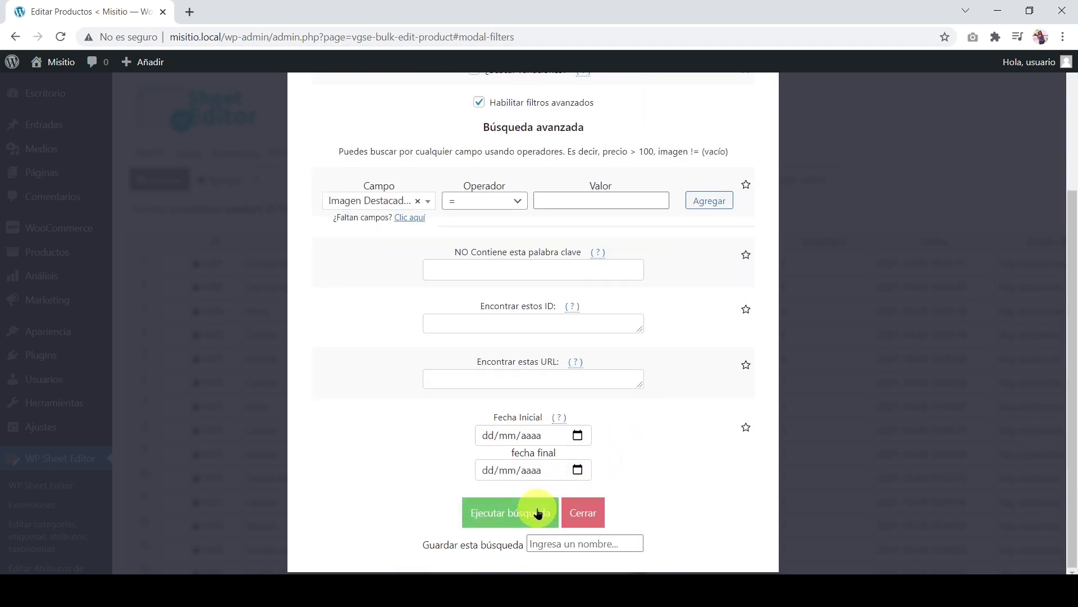
click(538, 512)
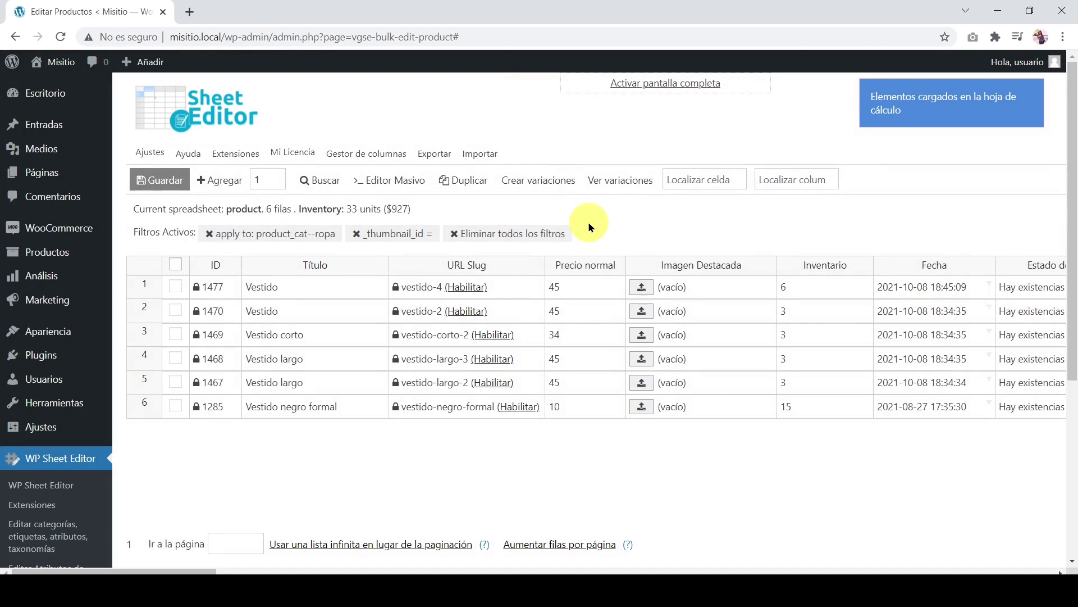
Set up a bulk edit of Imagen Destacada for all rows of the current Ropa search.
click(410, 178)
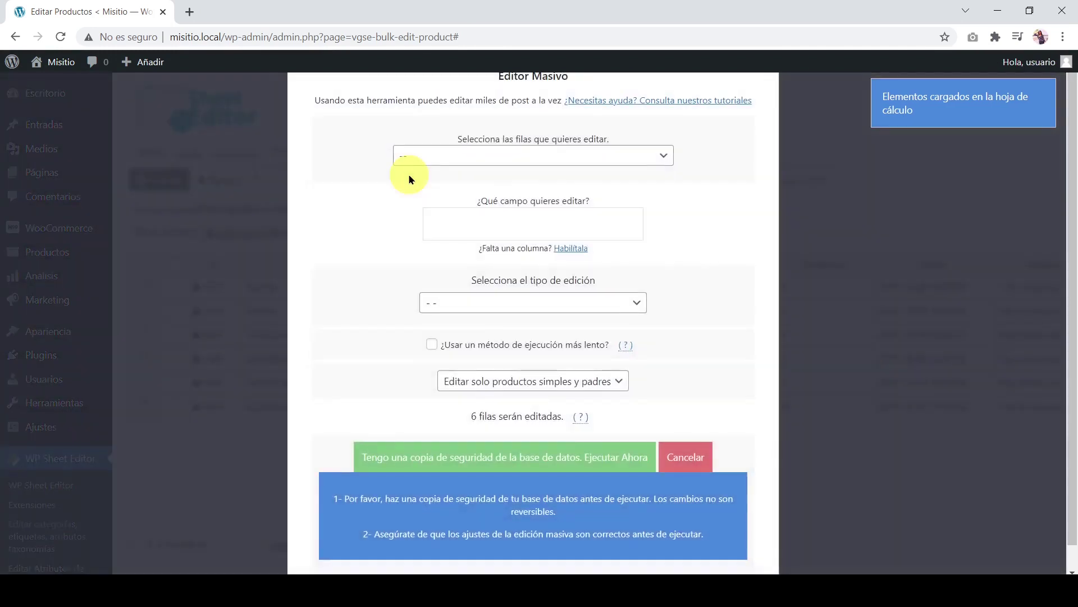
click(666, 154)
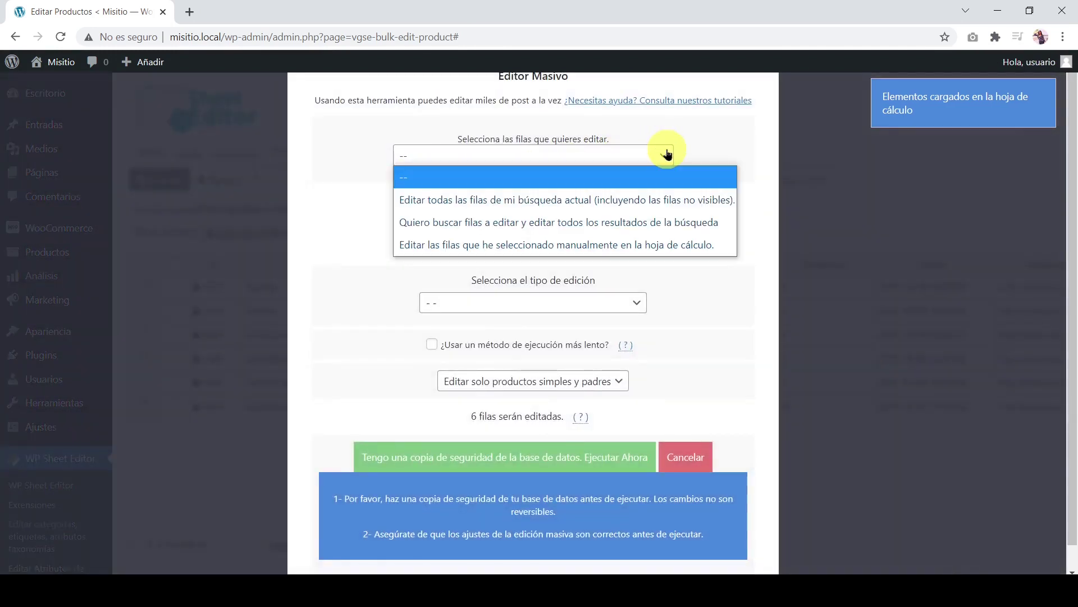
click(650, 195)
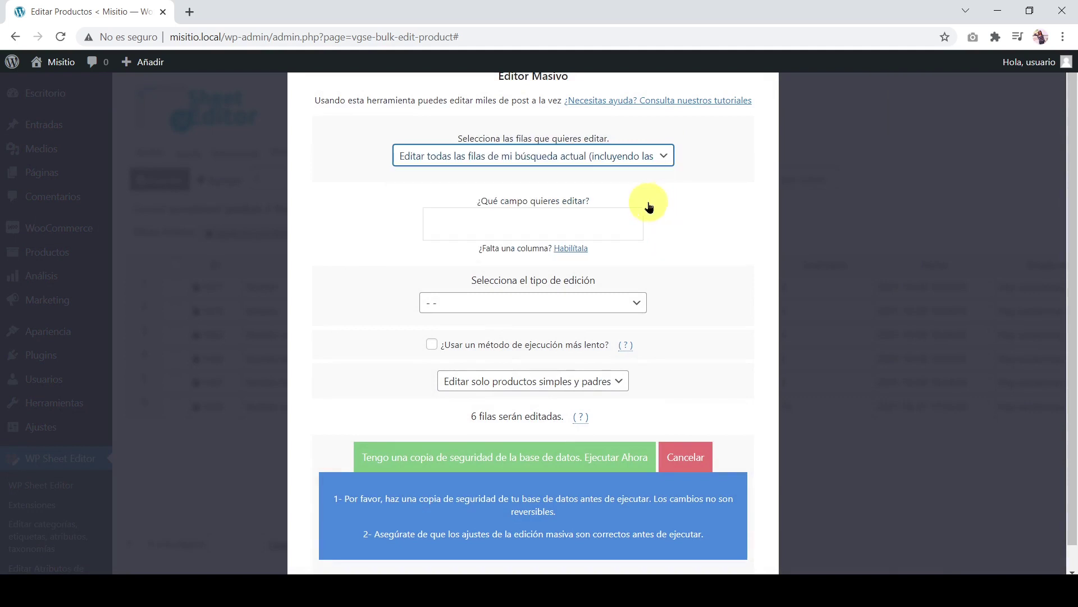
click(592, 223)
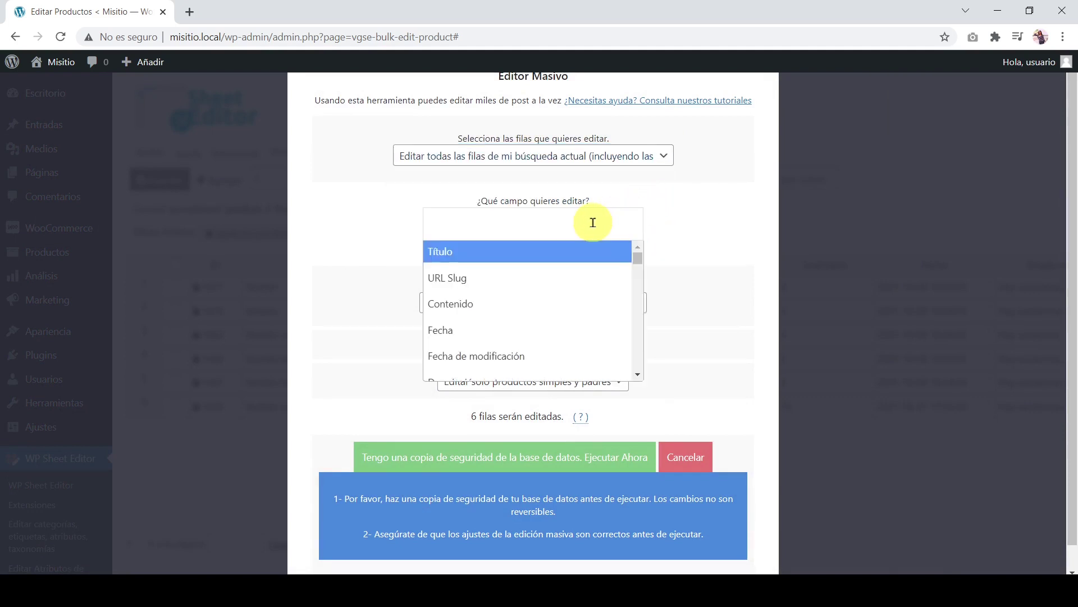
text(ima)
click(589, 247)
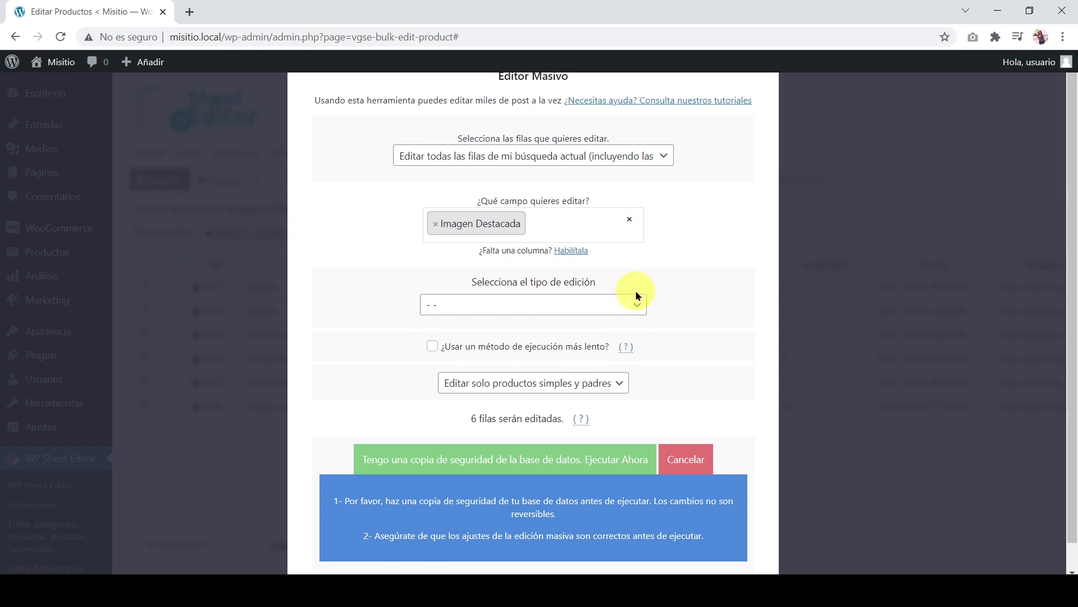
Choose Establecer valor as the edit type, using imagen-vestido-negro.jpg from the media library.
click(638, 306)
click(625, 349)
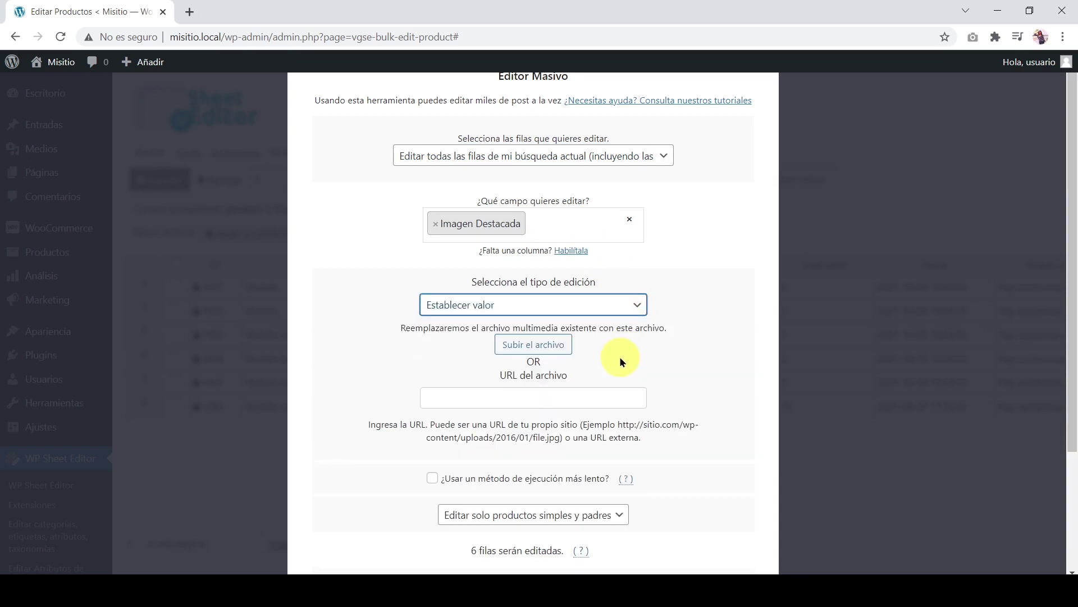
click(549, 348)
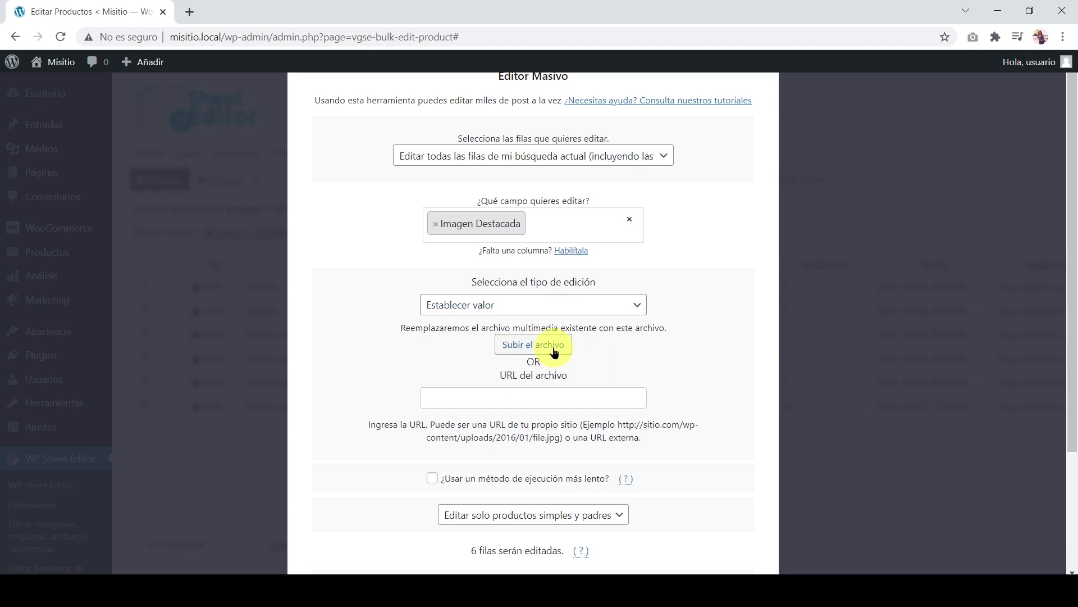
click(556, 260)
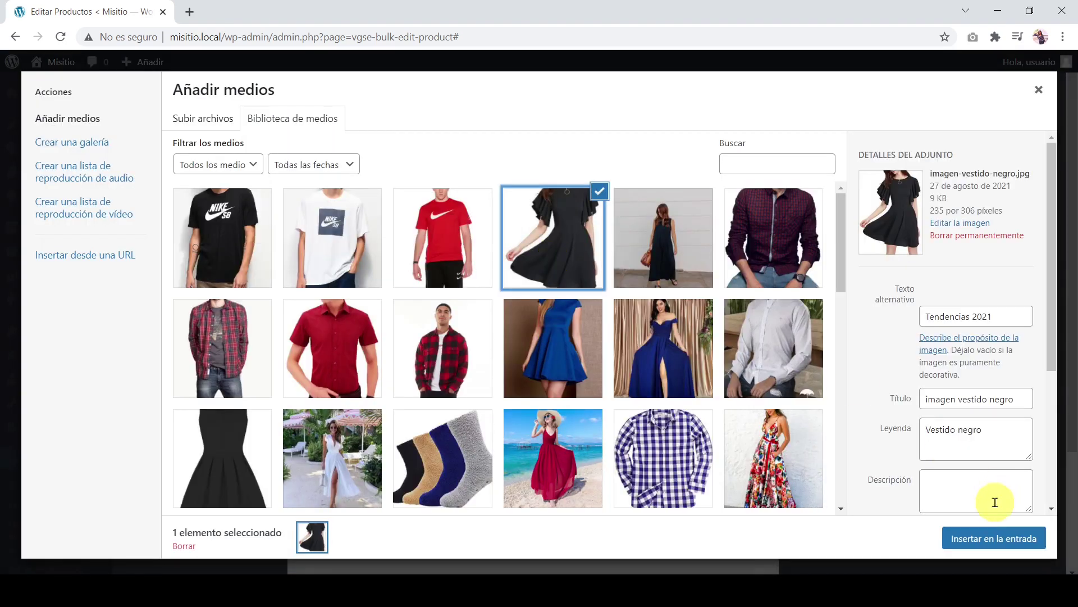
click(989, 538)
Run the bulk edit on the filtered Ropa products and close its window.
scroll(635, 427, down, 2)
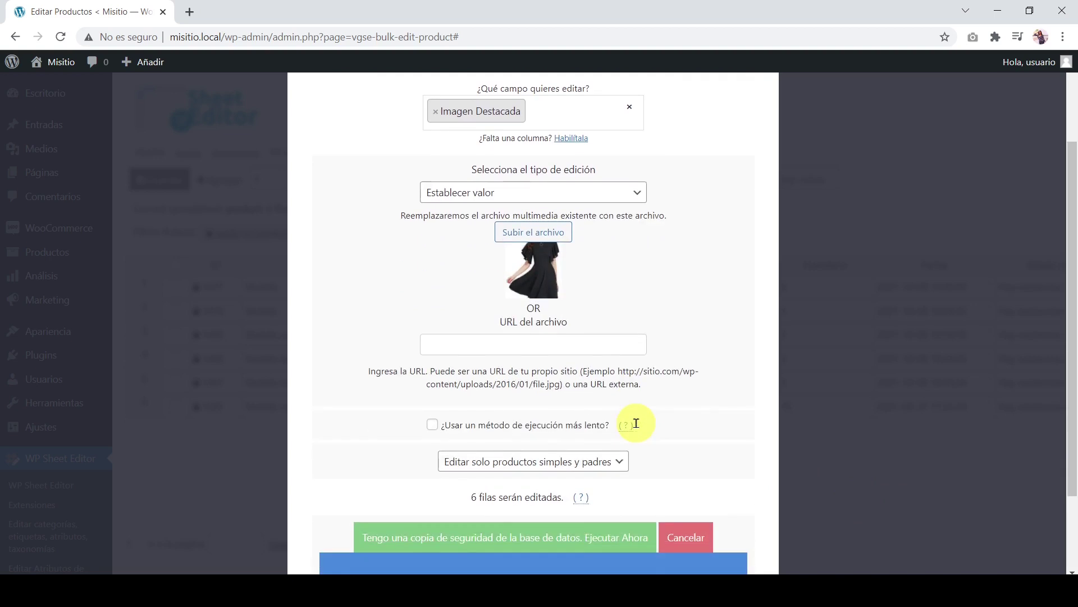
click(562, 542)
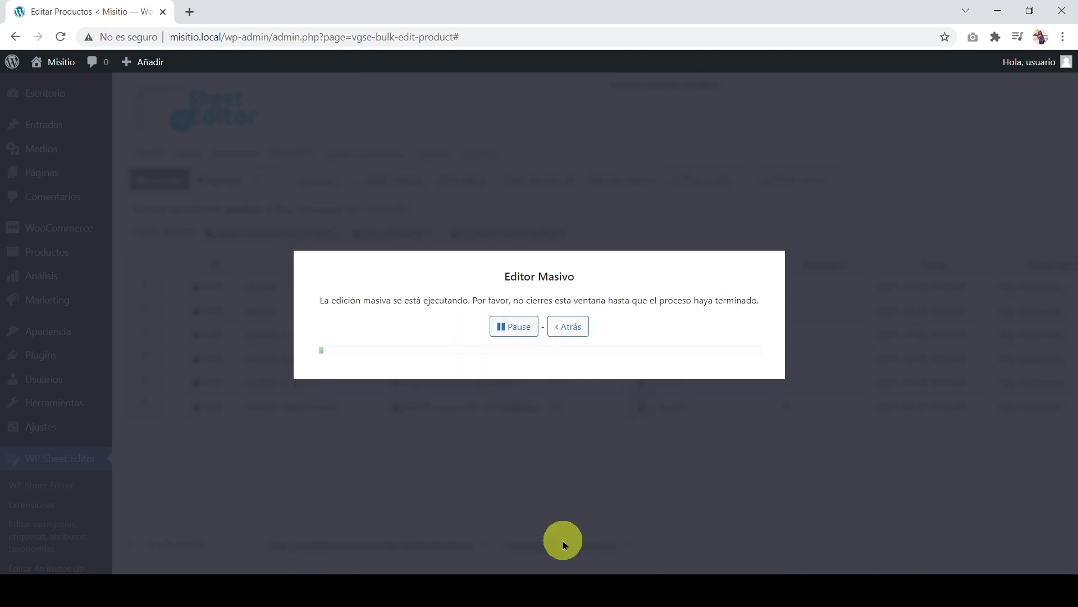
click(542, 384)
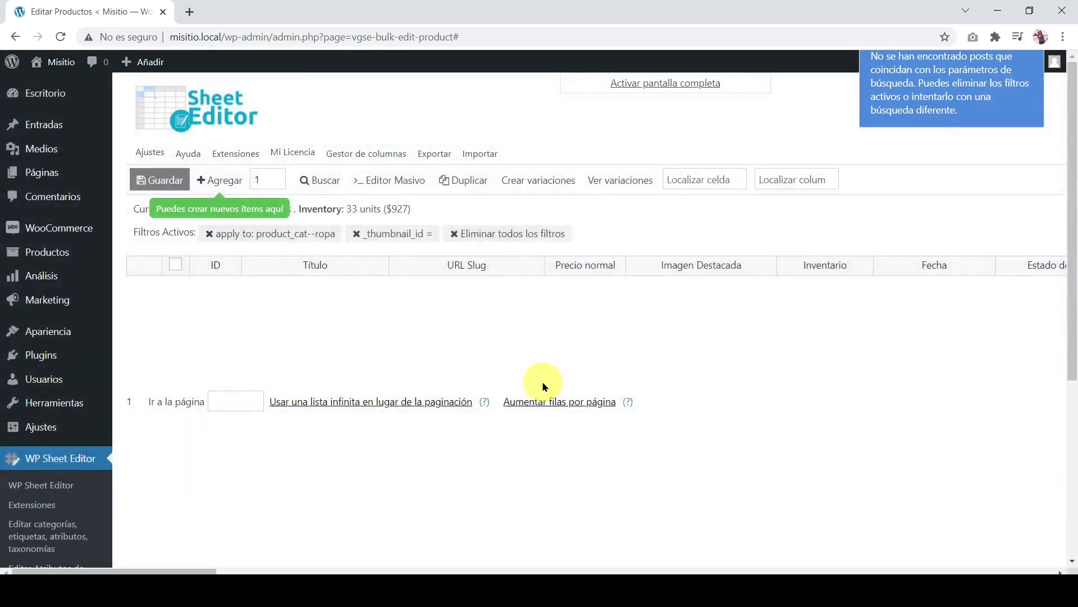